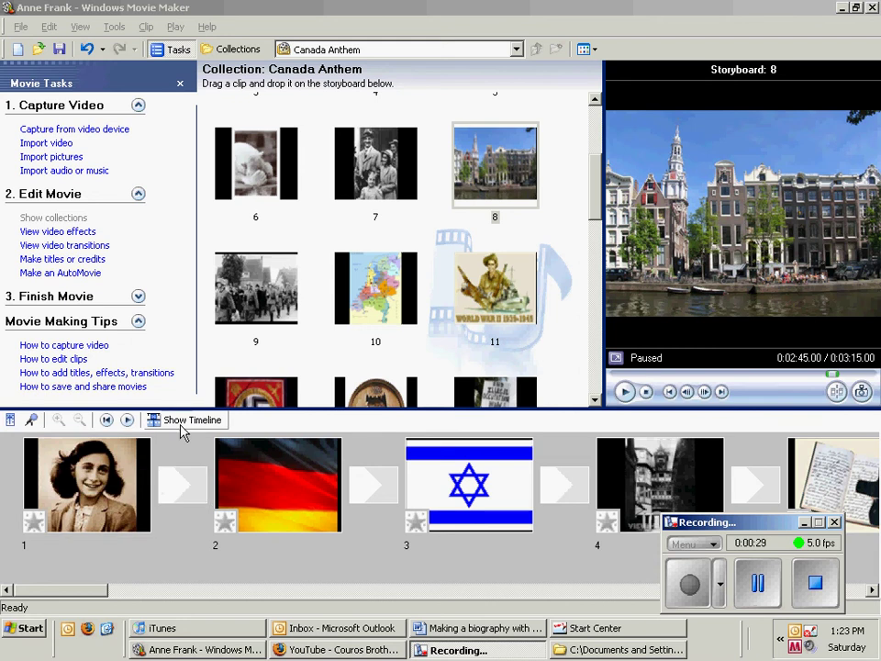
- Show the timeline zoomed in two levels, scrolled back to clips 1–6 above the narration
click(195, 420)
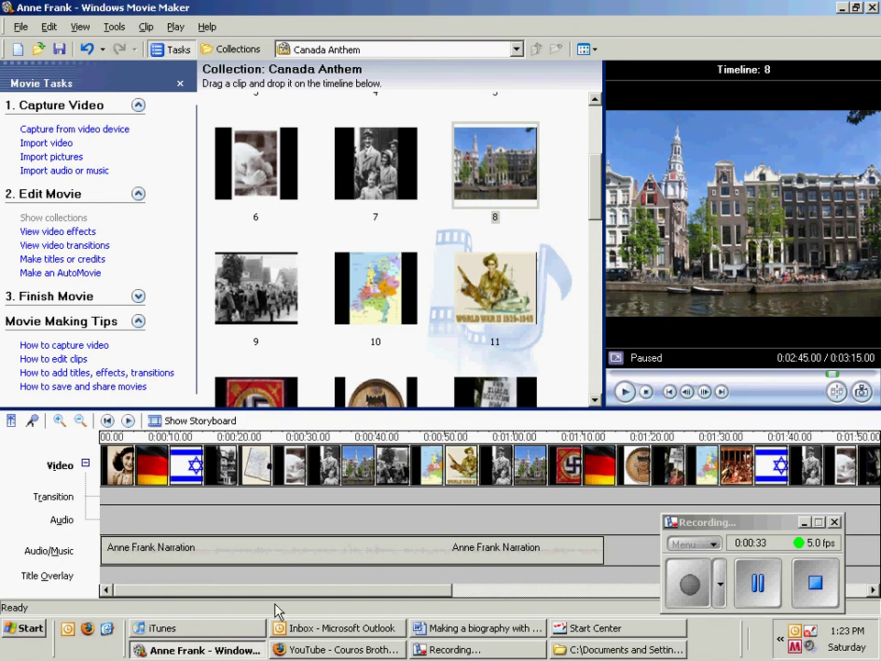
drag(750, 531, 83, 83)
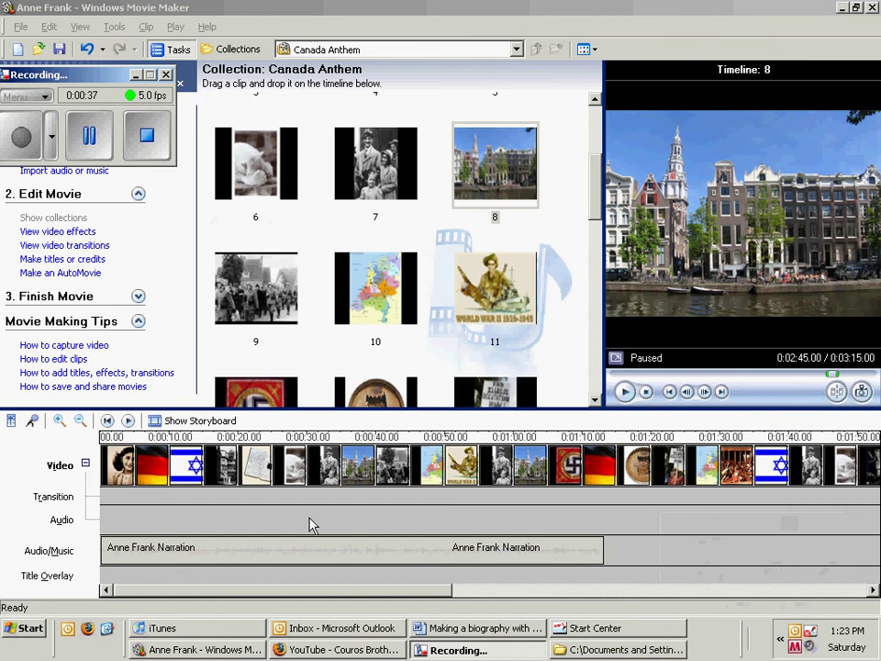
click(58, 421)
click(58, 421)
drag(684, 592, 173, 604)
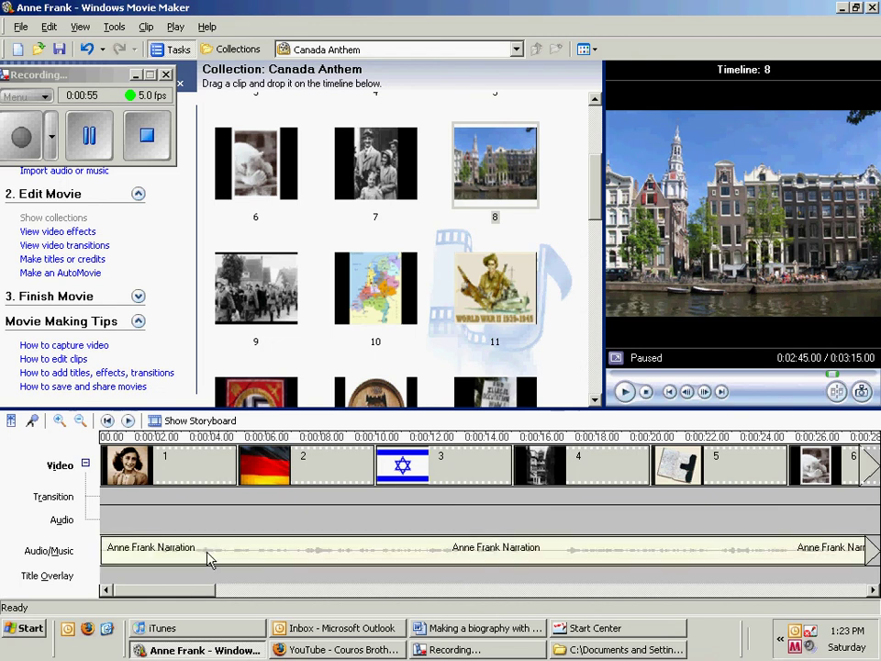
- Stretch opening portrait clip 1 to about 8.53 seconds, making the movie 3:18.53
click(233, 473)
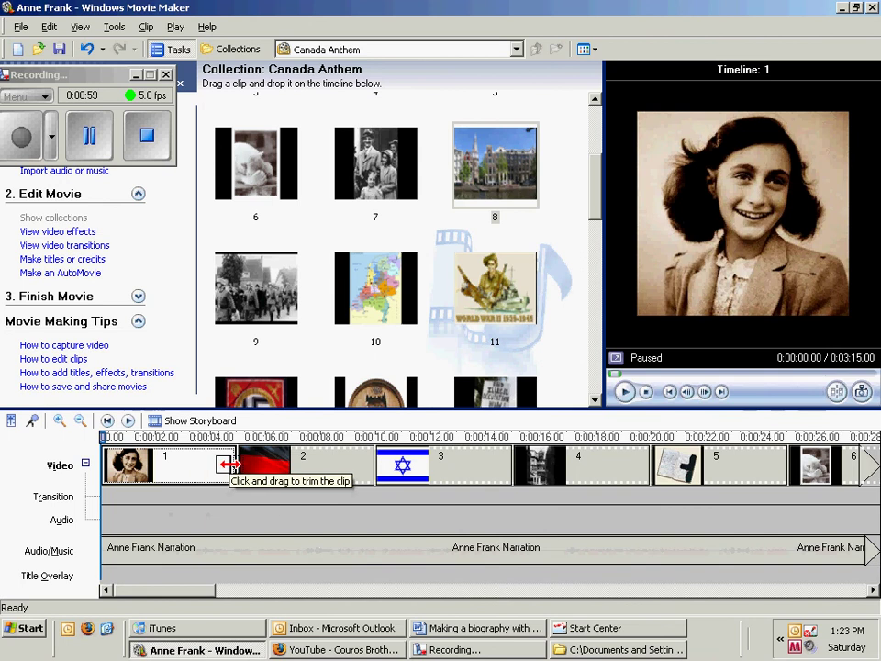
click(229, 465)
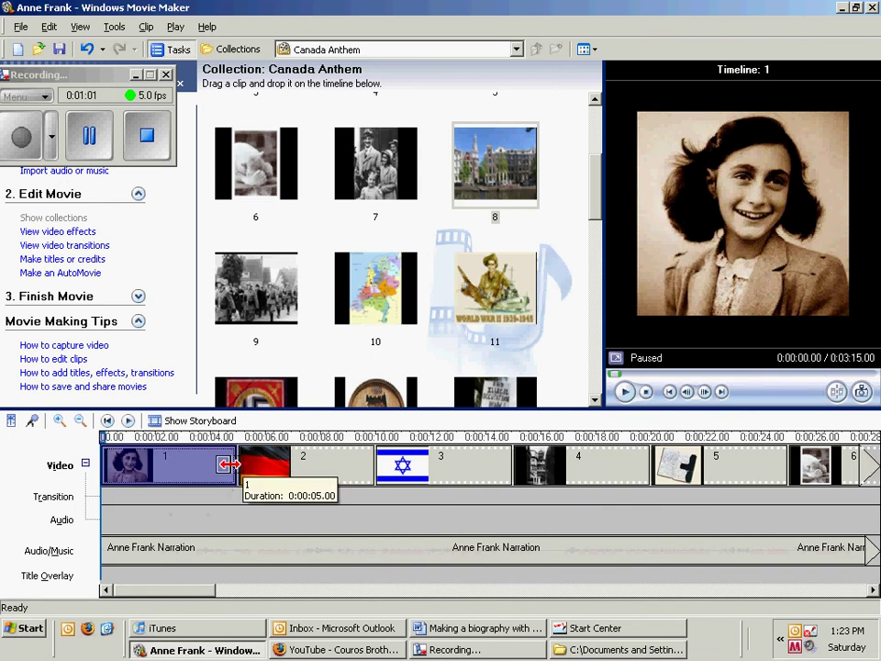
drag(230, 465, 326, 466)
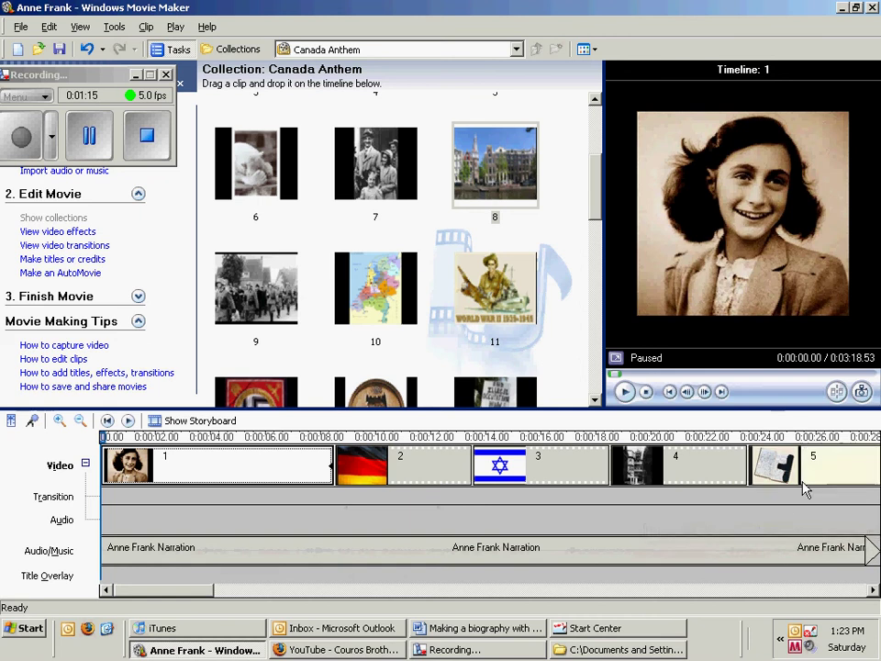
click(358, 474)
- Preview the opening portrait clip against the narration, pausing around 5.7 seconds
click(179, 473)
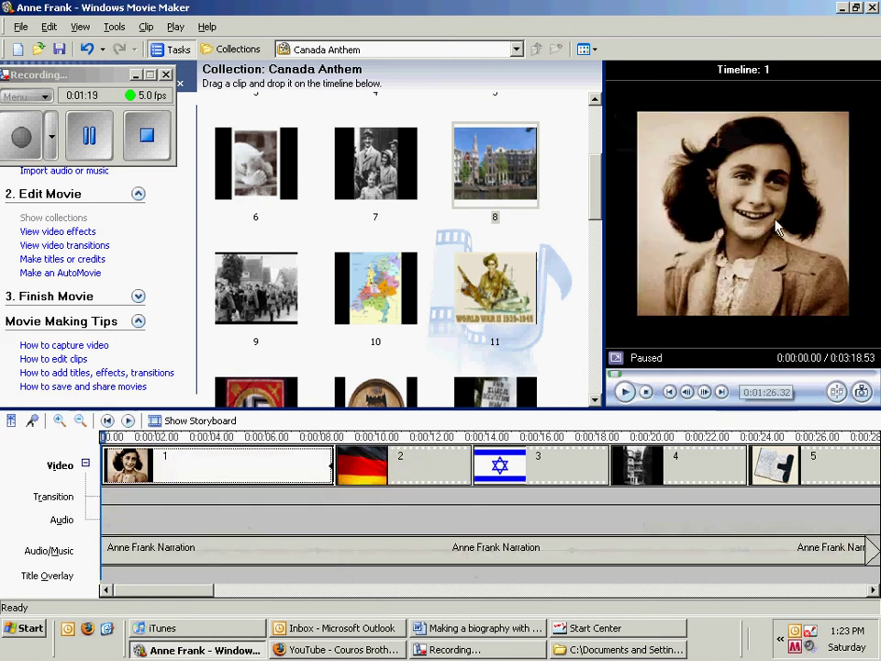
click(627, 399)
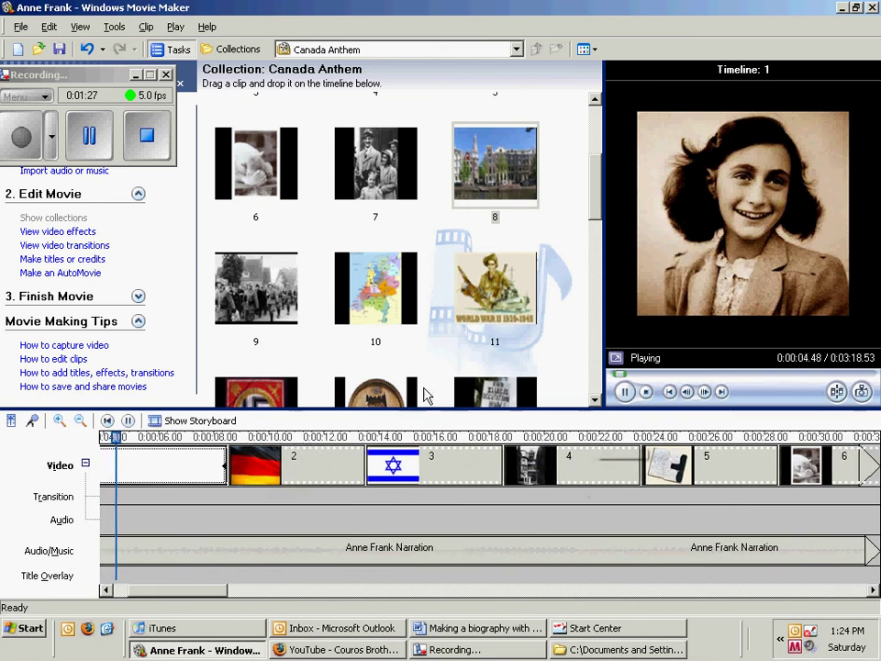
click(625, 393)
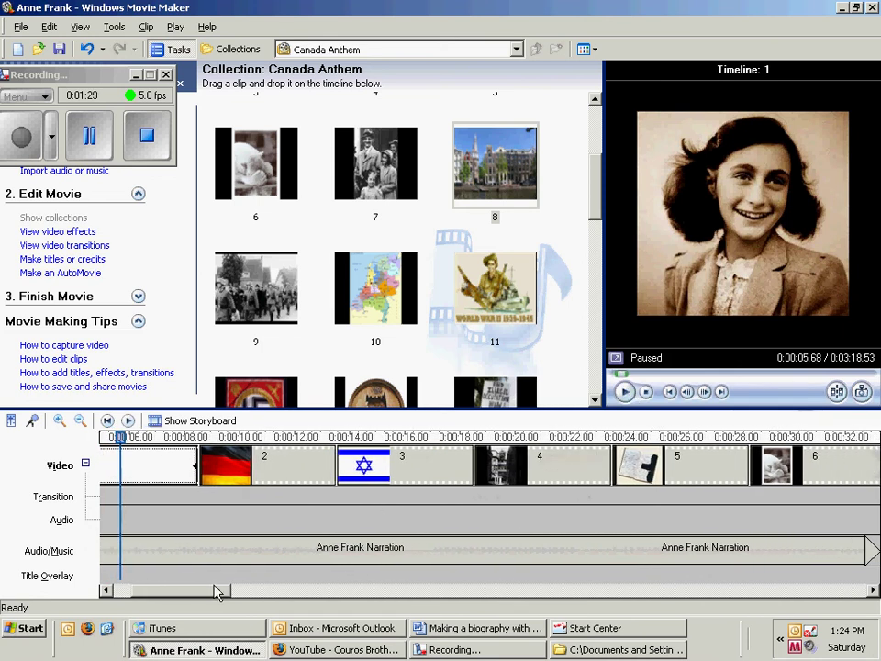
drag(217, 594, 151, 591)
drag(258, 430, 144, 441)
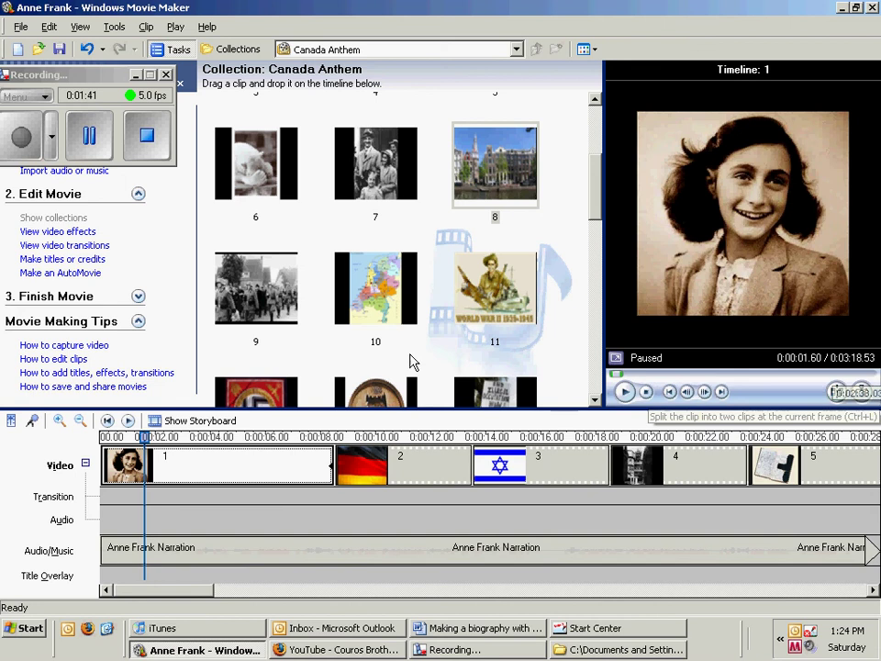
- Replay from the very beginning and split the portrait clip at about 4.33 seconds
click(138, 441)
drag(139, 441, 105, 439)
click(625, 391)
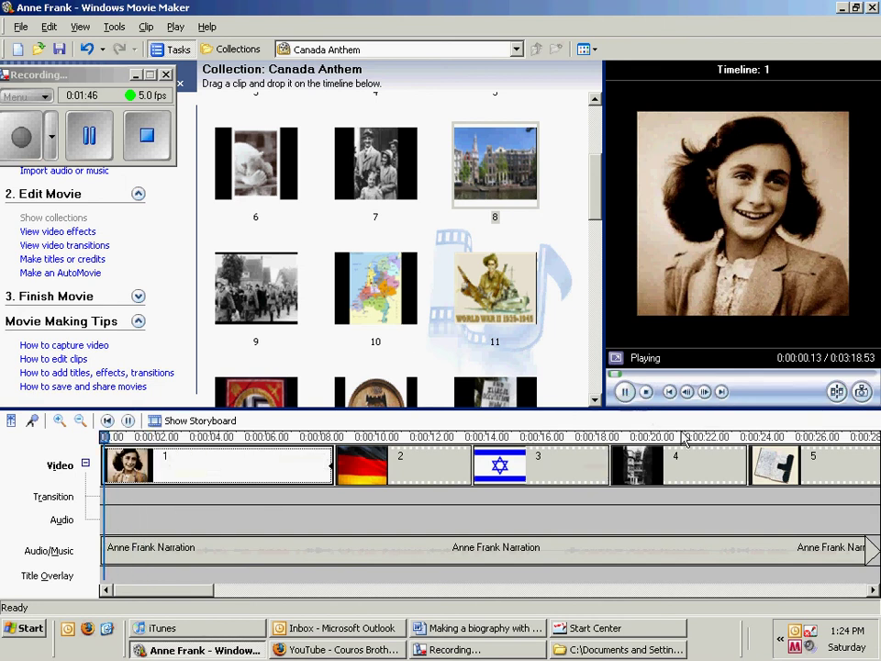
click(837, 392)
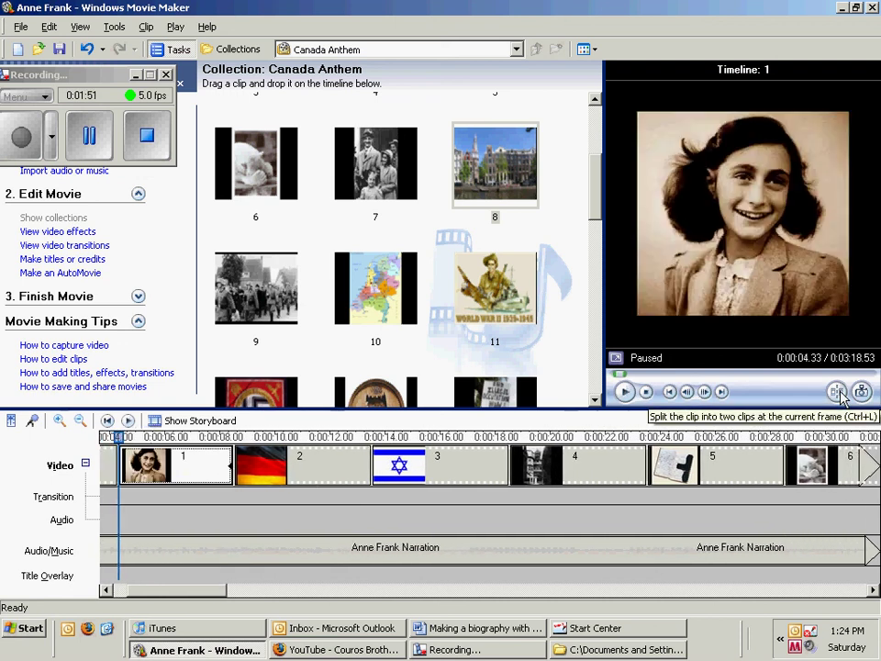
drag(210, 589, 142, 592)
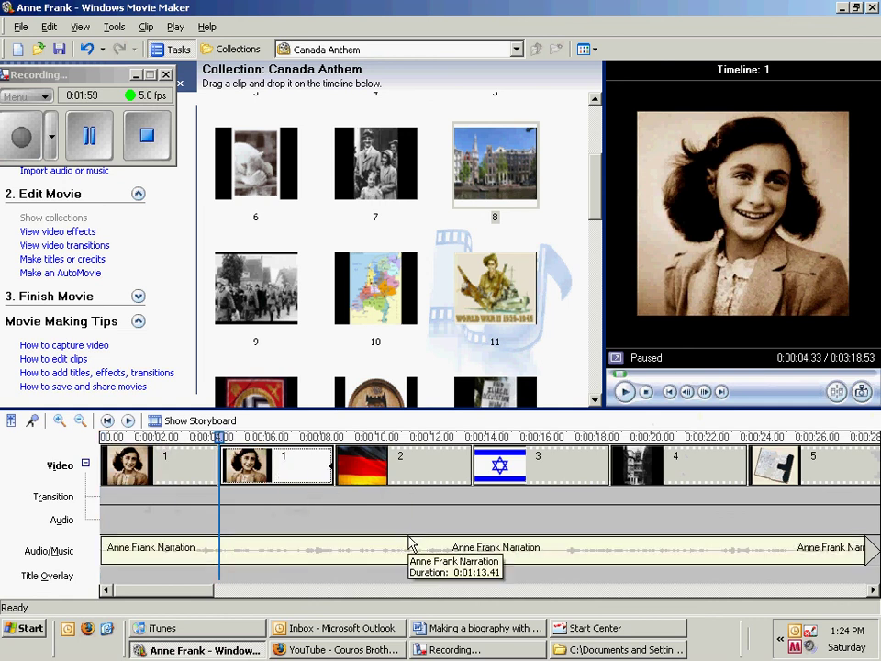
- Delete the duplicate second portrait piece and replay from the start to check timing
key(Delete)
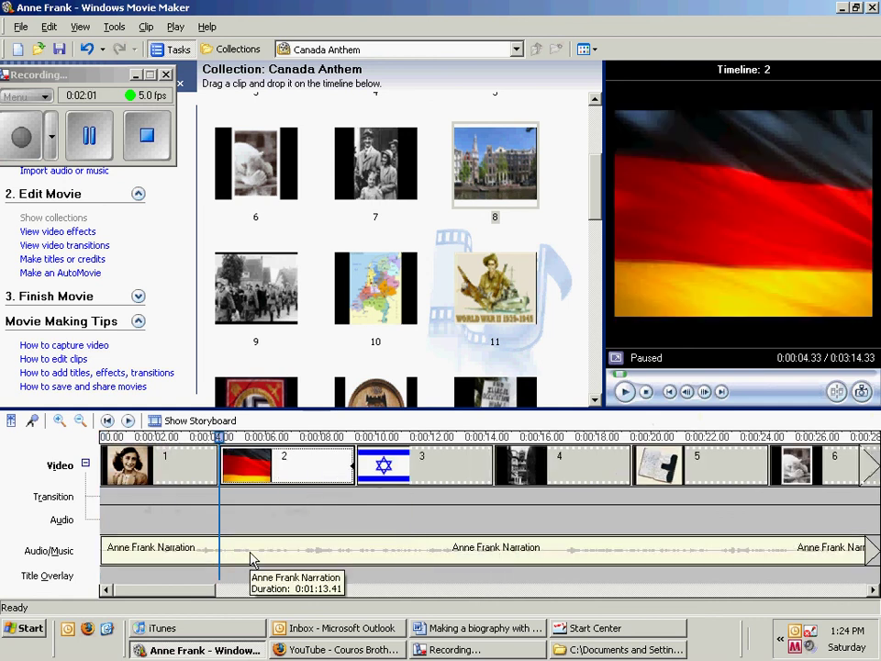
drag(221, 508, 89, 447)
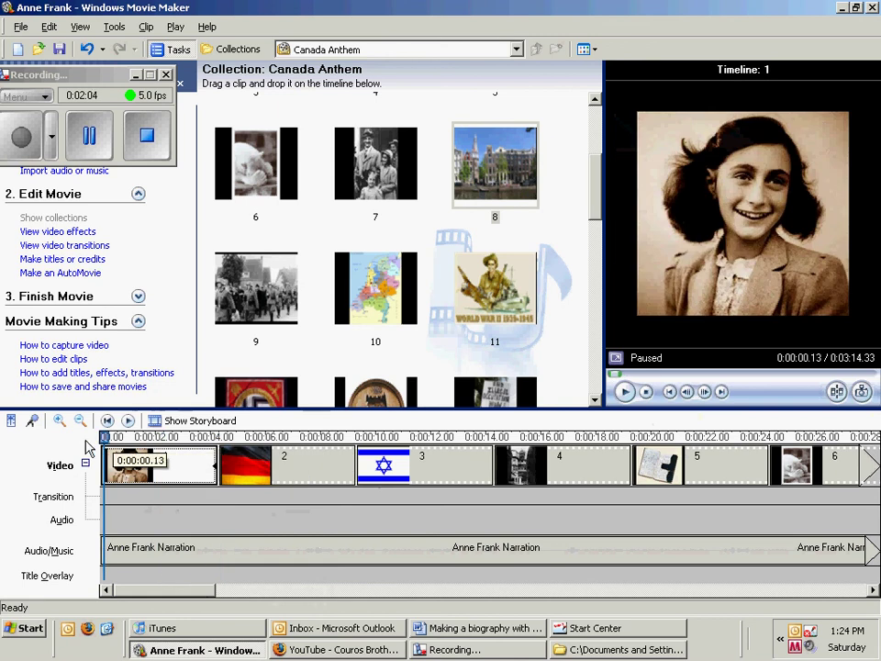
click(628, 393)
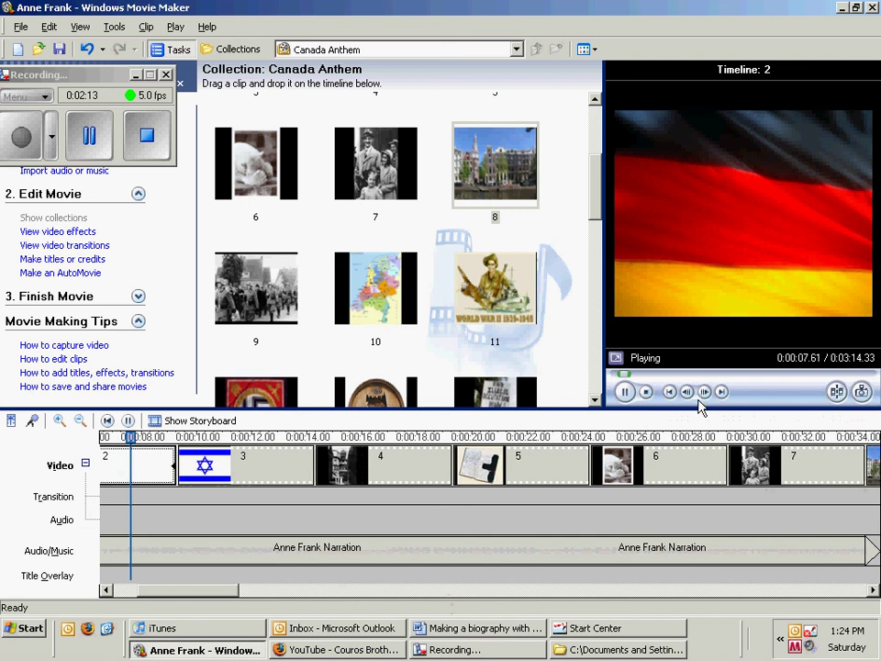
key(space)
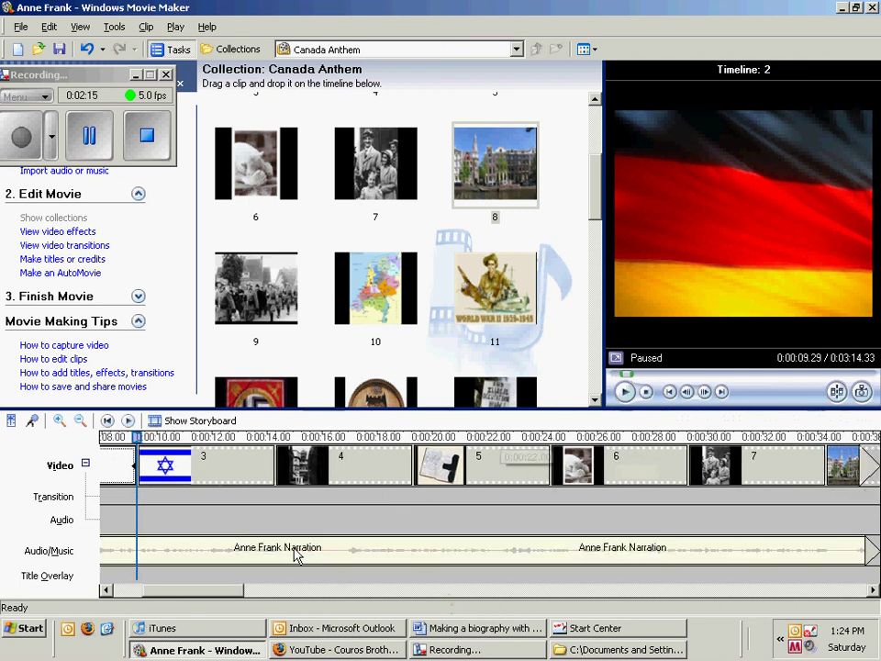
drag(216, 597, 177, 596)
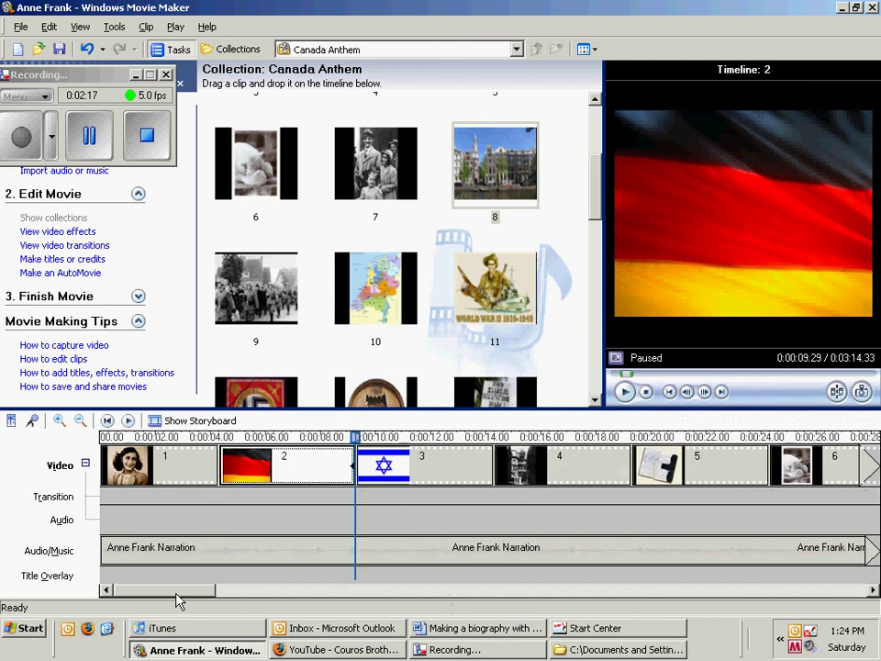
- Trim clip 1 down to 3.80 seconds, bringing the movie to 3:13.80
click(197, 470)
click(212, 466)
drag(208, 466, 144, 444)
- Split the German flag clip at about 4.67 seconds and delete its 4.09-second remainder
click(624, 391)
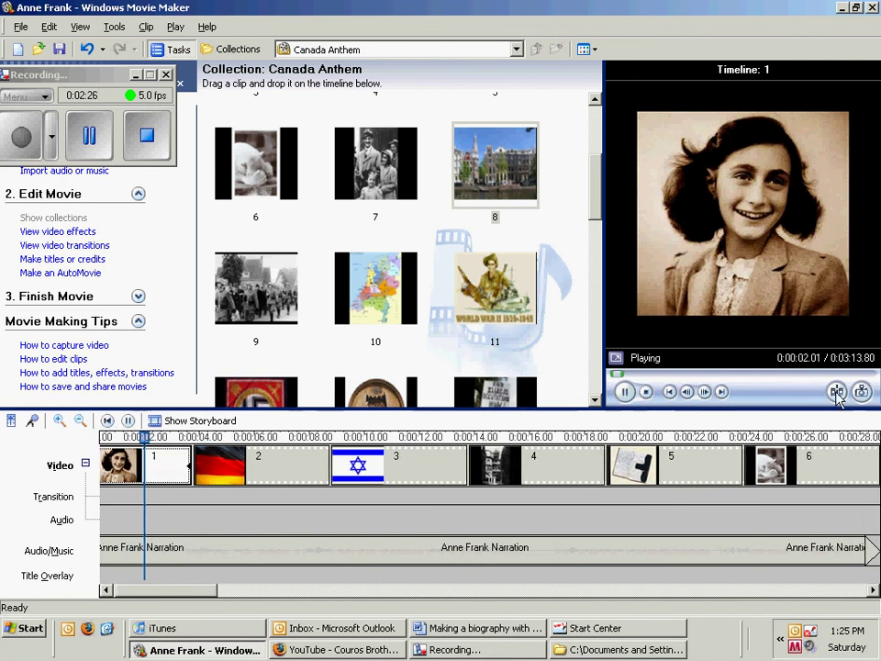
click(625, 392)
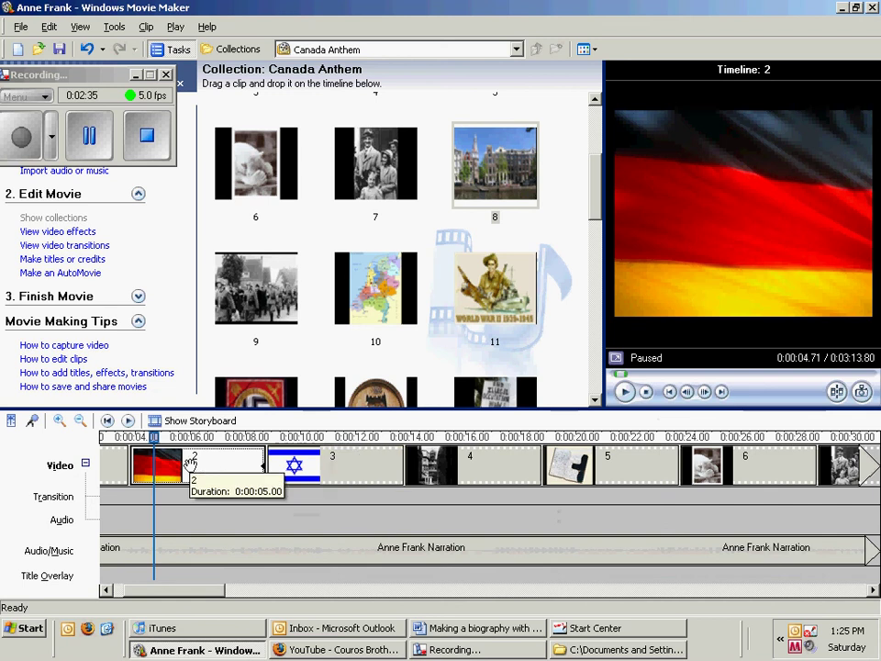
click(842, 392)
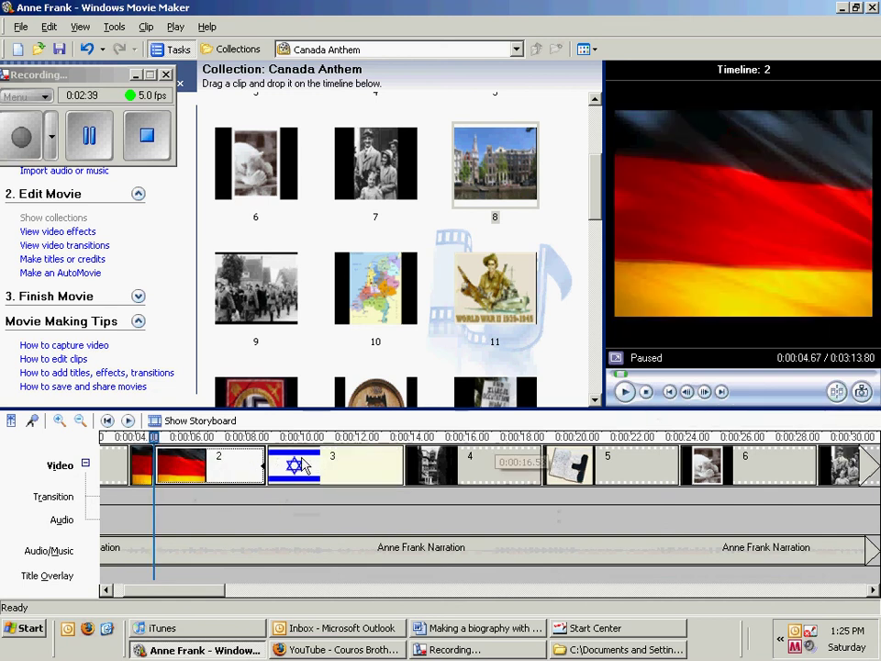
click(145, 472)
click(215, 470)
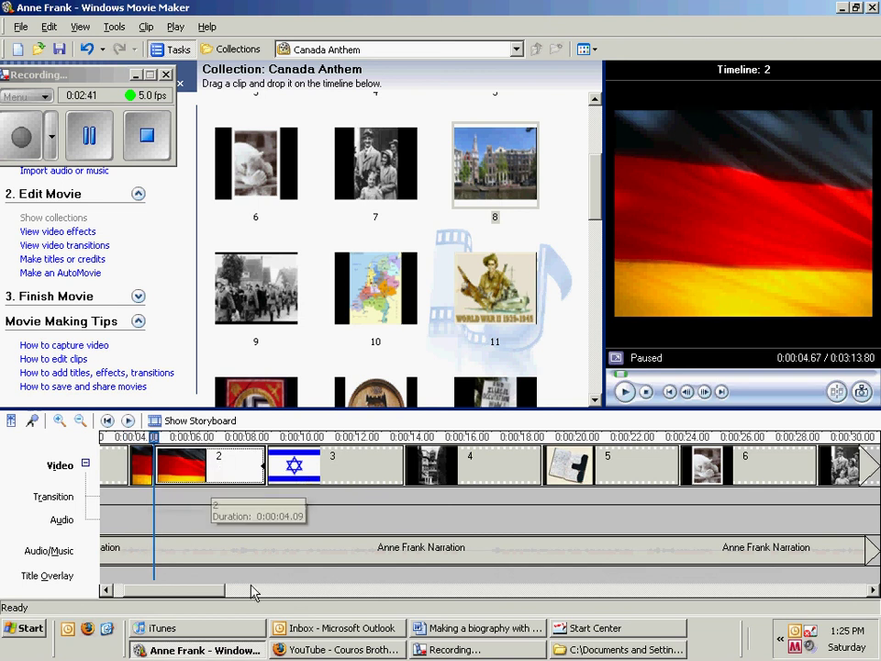
key(Delete)
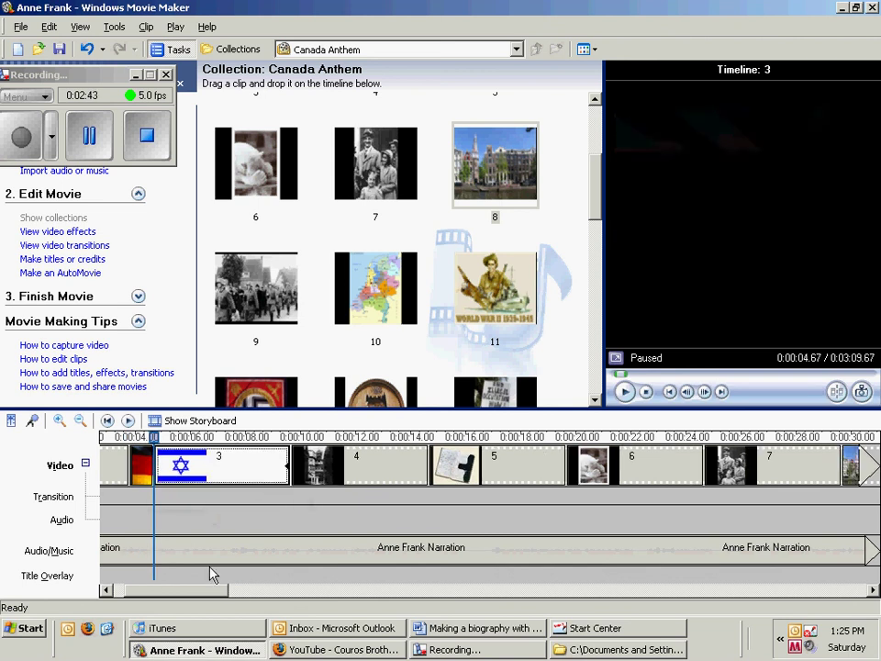
- Rewind to 0:00:03.53 and check the German flag, Israeli flag and street photo clips
drag(155, 438, 115, 441)
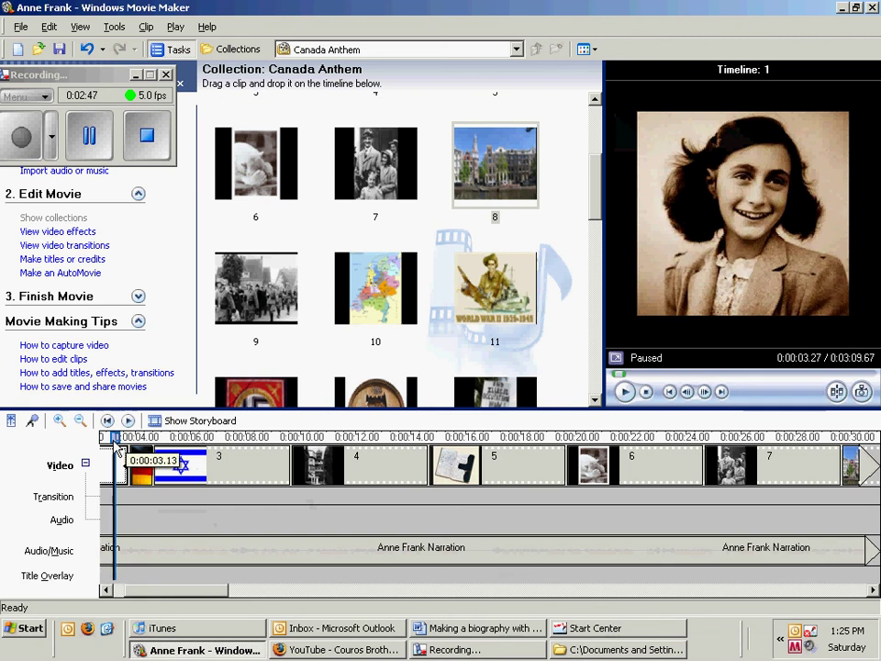
drag(163, 596, 144, 596)
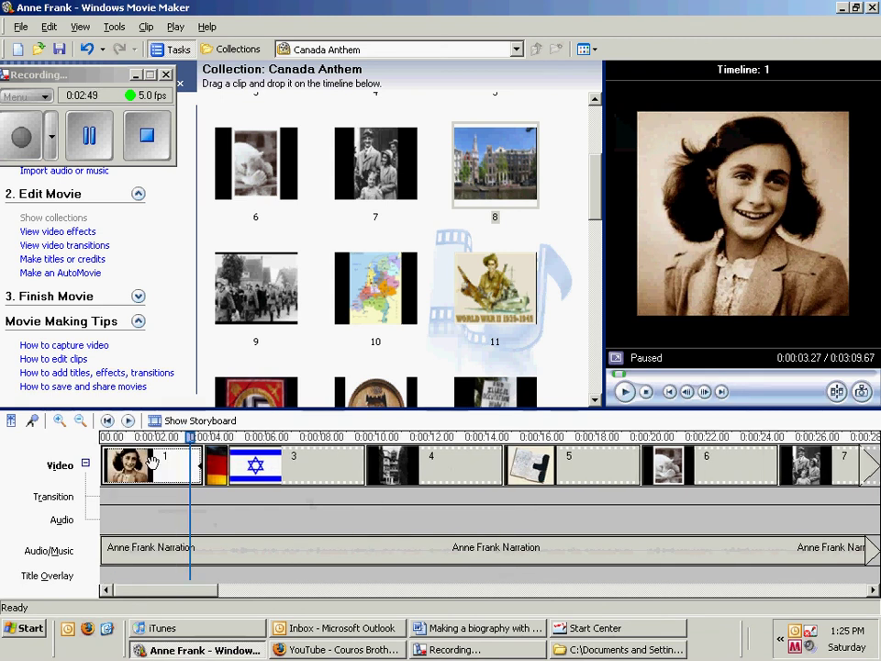
click(219, 470)
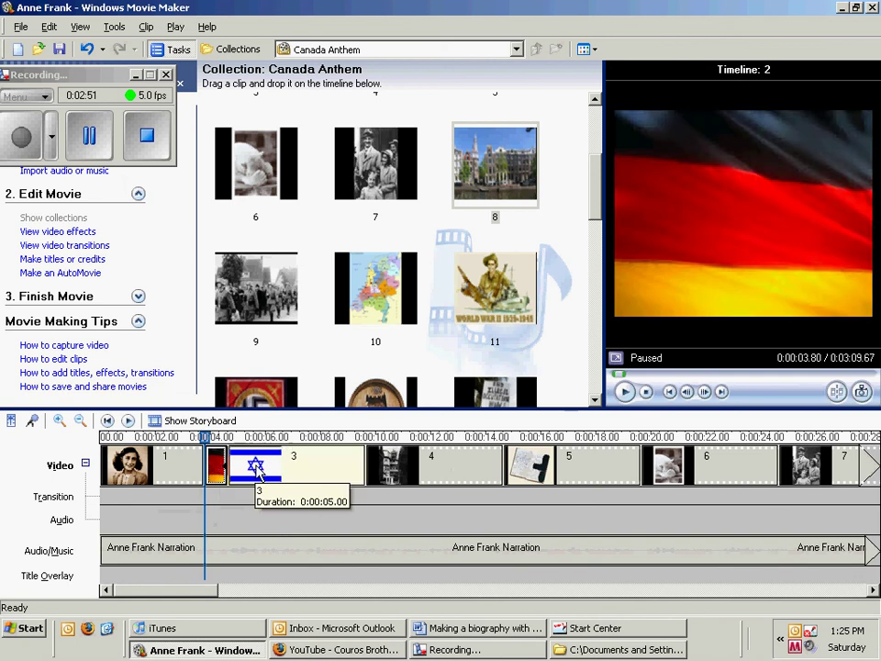
click(253, 470)
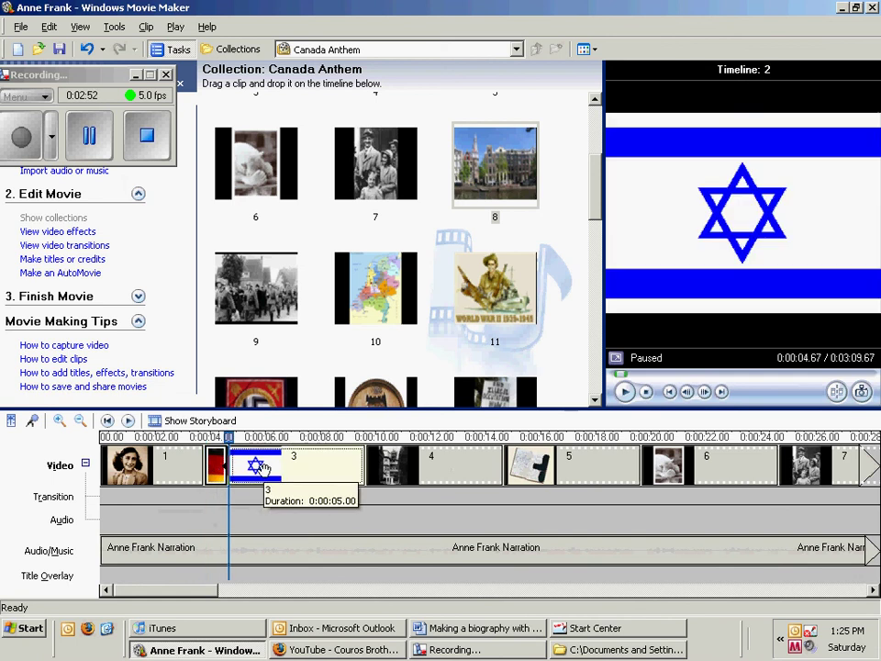
click(417, 478)
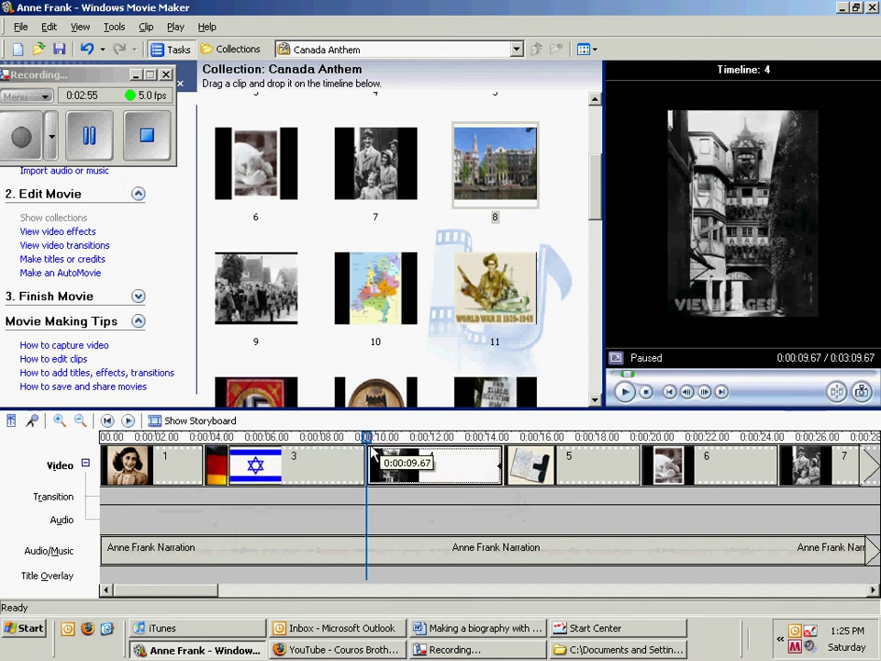
click(310, 475)
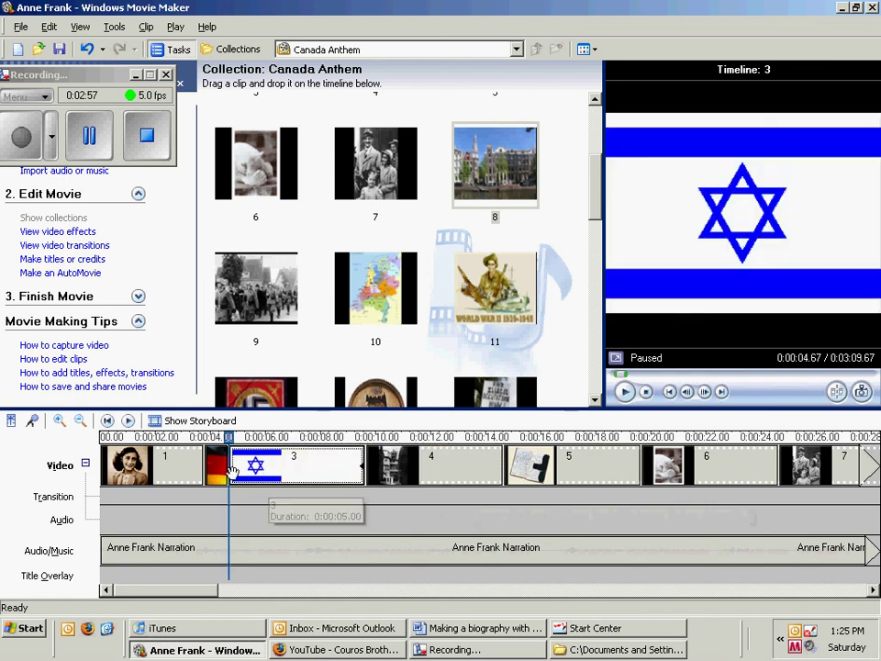
- Split the Israeli flag clip at about 6.07 seconds and delete its 3.60-second remainder
drag(228, 438, 104, 440)
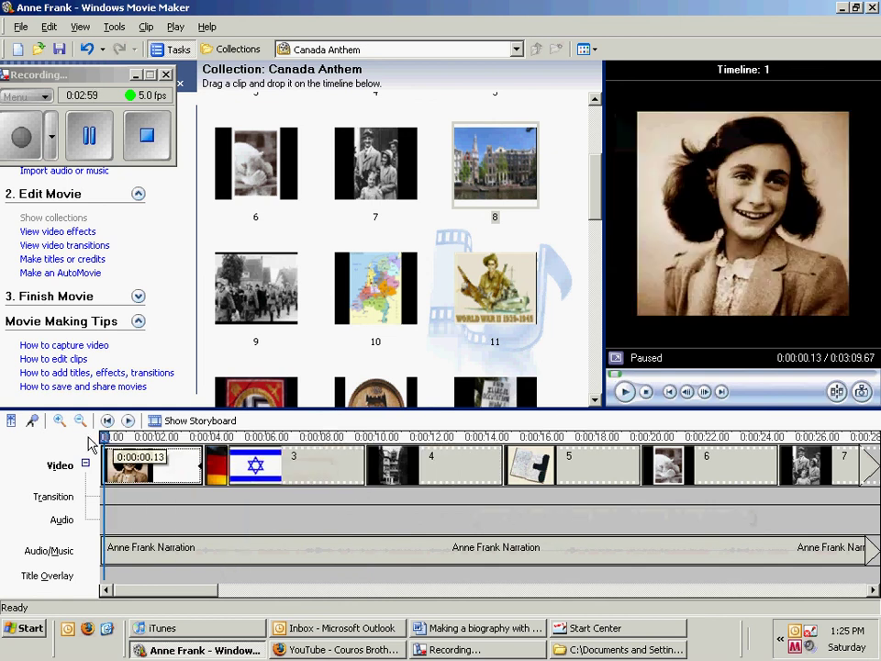
click(625, 392)
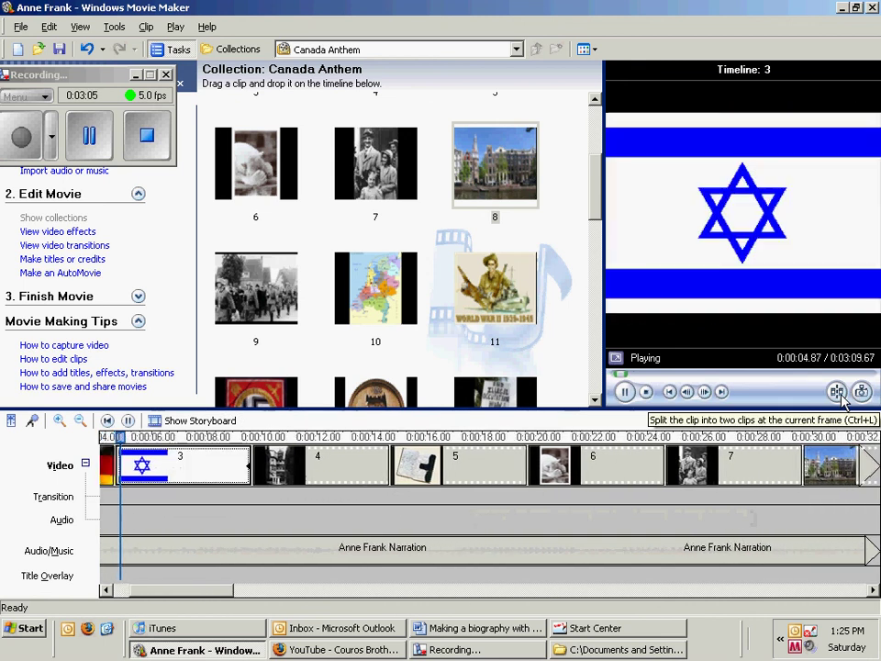
key(space)
click(837, 393)
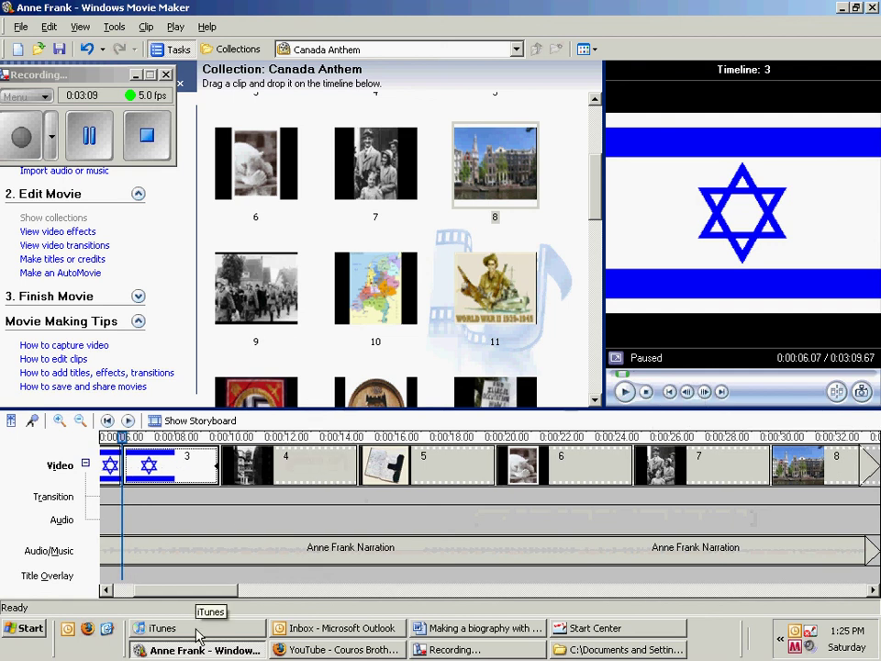
drag(149, 599, 126, 591)
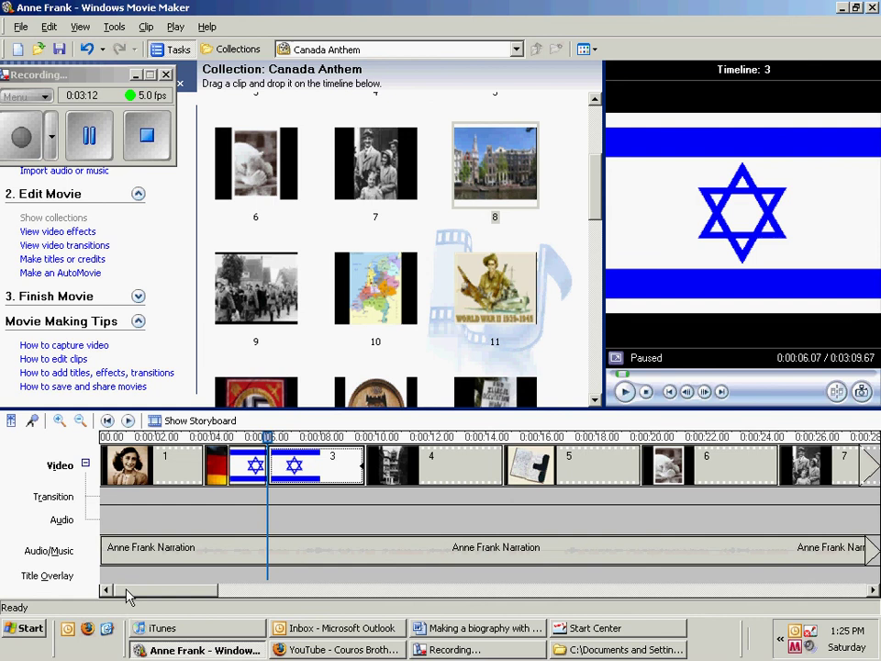
click(256, 468)
click(275, 470)
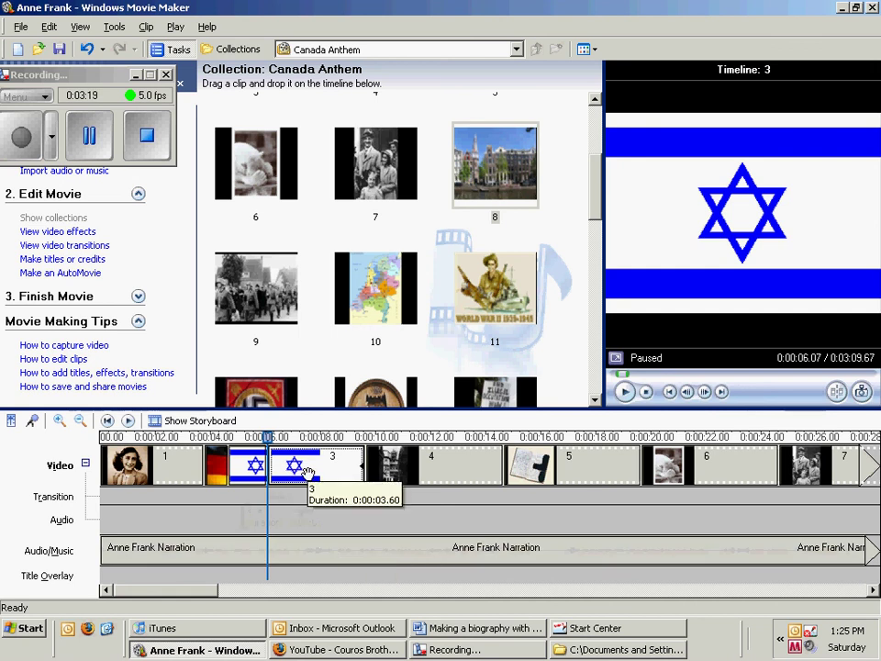
key(Delete)
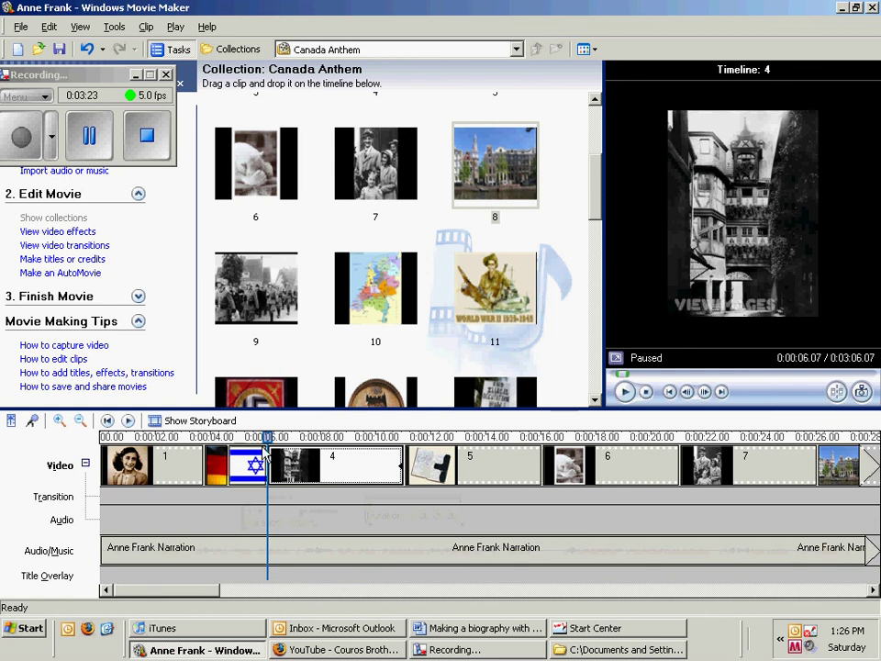
- Preview to 0:00:07.65, then stretch street photo clip 4 to 10.88 seconds, ending near 0:00:17
drag(266, 437, 145, 437)
click(626, 391)
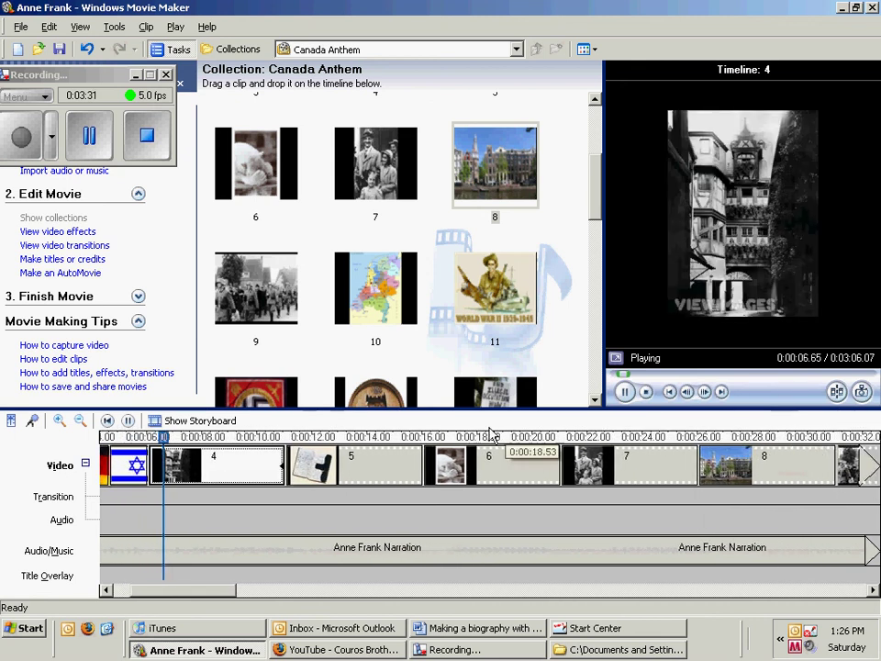
click(626, 392)
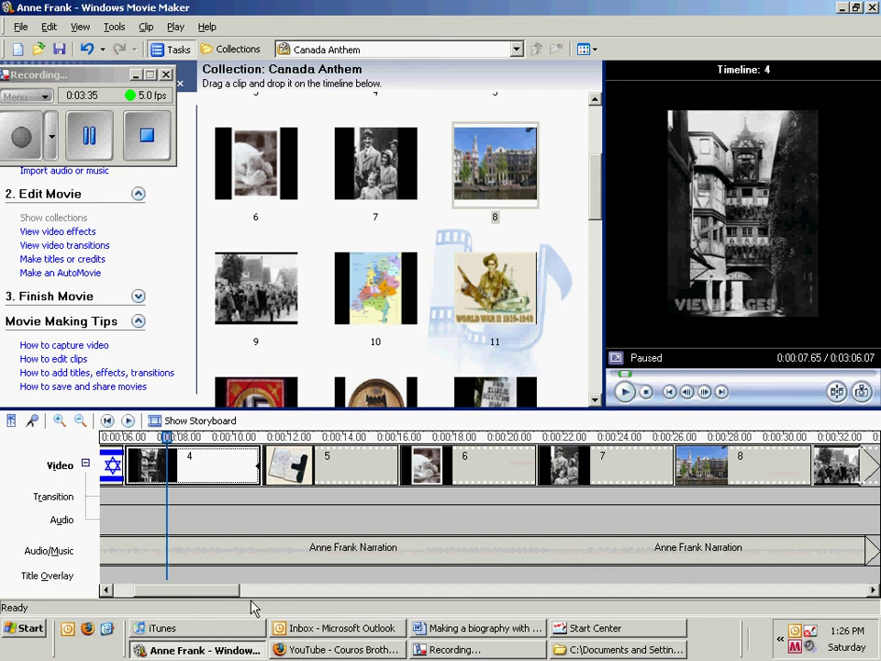
drag(236, 590, 204, 595)
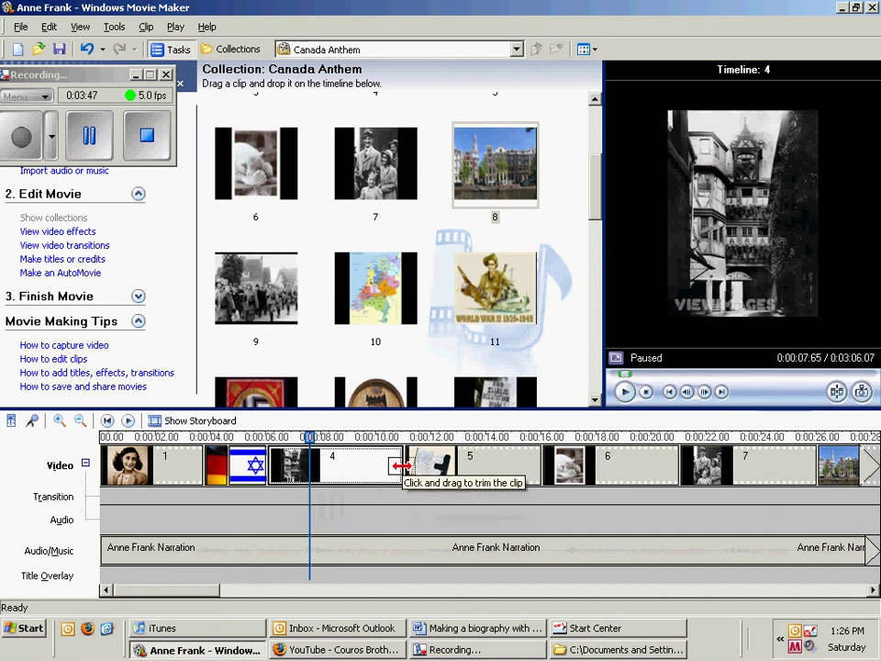
drag(400, 466, 564, 500)
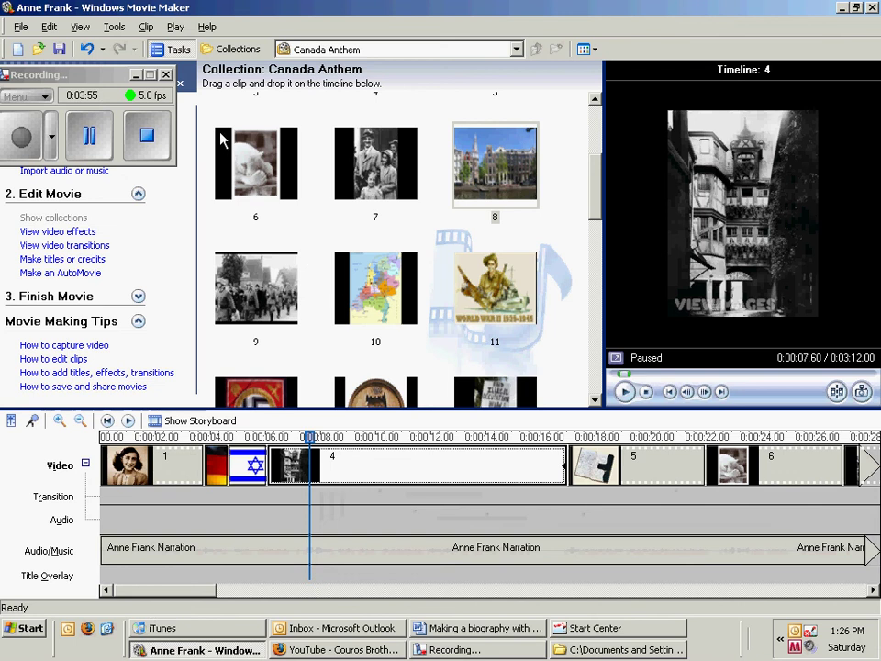
- Save the Anne Frank project, now running 3:12.00
click(63, 75)
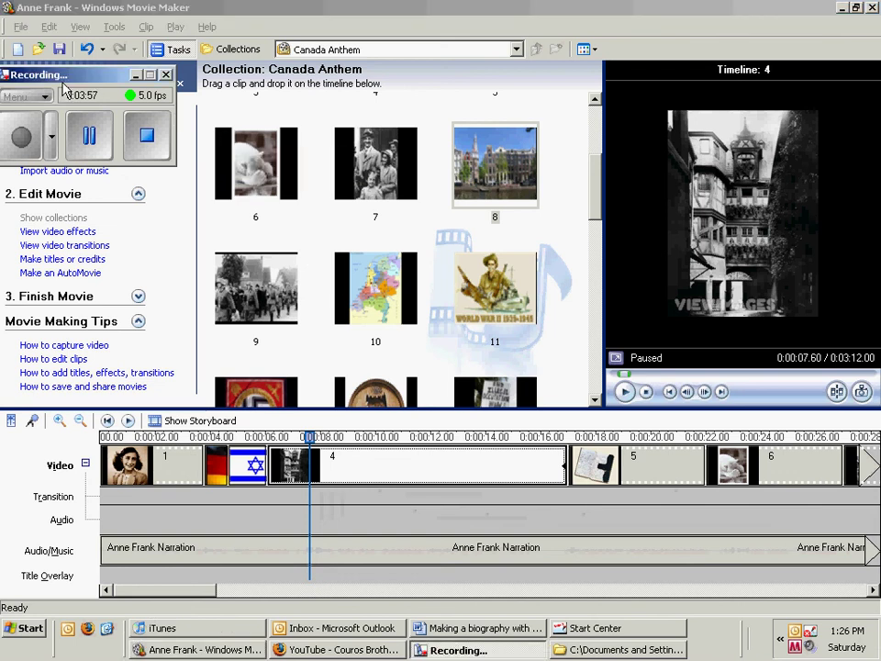
drag(63, 81, 69, 114)
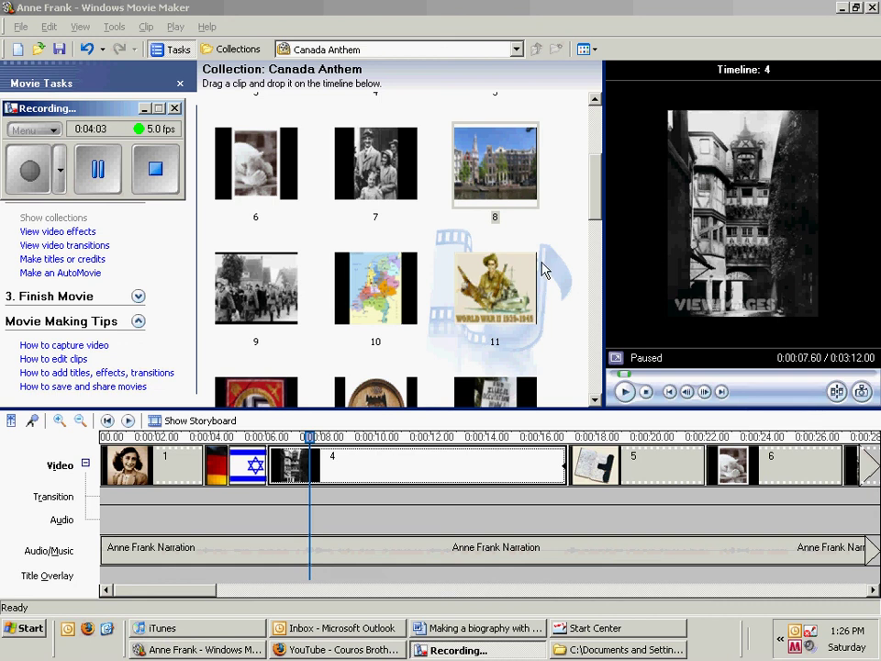
click(58, 53)
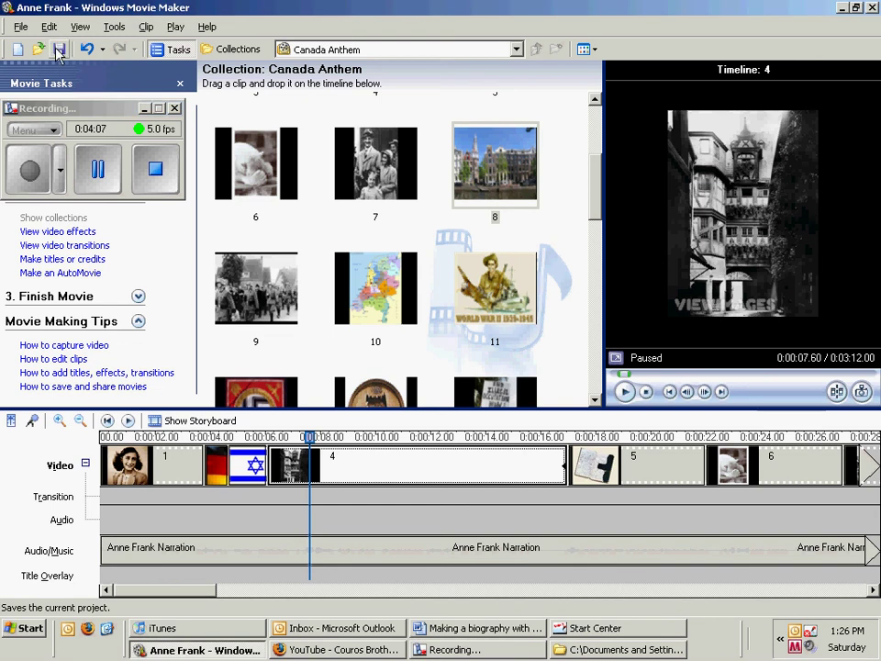
drag(57, 108, 482, 83)
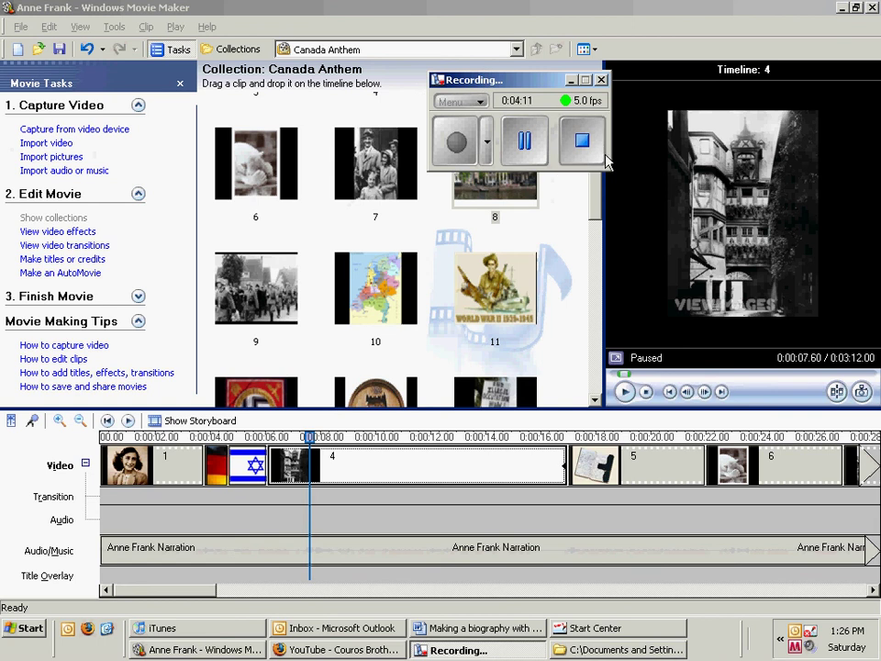